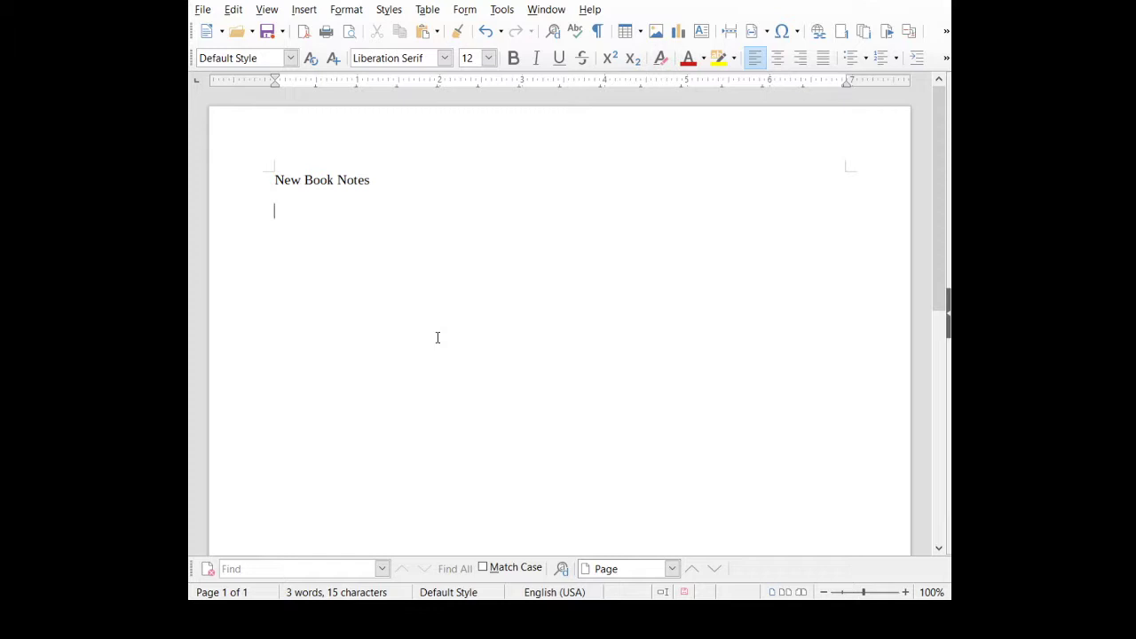
Replace the false start 'Watch' with 'Search for additional information:' and paste the Ford Community Improvement Corps passage
text(WAtch)
key(BackSpace)
key(BackSpace)
key(BackSpace)
text(atch)
key(BackSpace)
key(BackSpace)
key(BackSpace)
key(BackSpace)
key(BackSpace)
text(Search for additiona)
key(BackSpace)
text(l information:)
text(President Ford urged upon Congress Community Improvement Corps, to go into effect only after the unemployment rate had reached 6 per cent nationally and stayed there, or above that point, for three months. (In October, it did reach 6 per cent and last month stood at 6.5 per cent.) The Ford plan was for a minimum of 83,000 jobs at a cost of $500-million. The jobs, the President told Congress, would be “short-lived, useful work projects to improve, beautify and enhance the environment of our cities, our towns and our countryside.”)
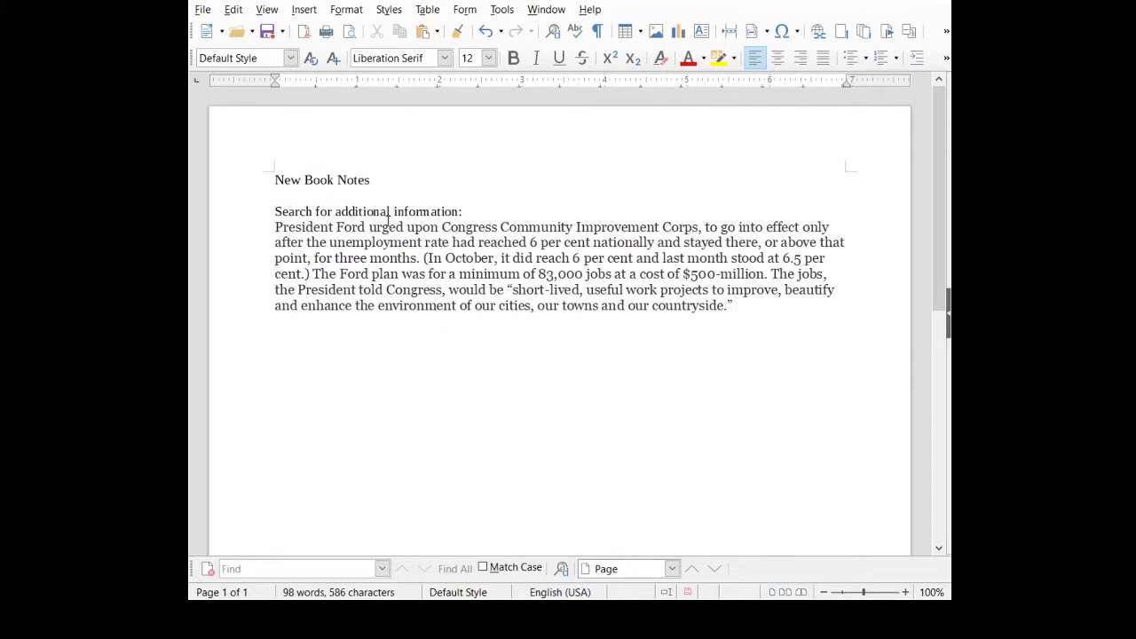
Insert an 'NYTimes 1974' source line above the Ford passage and add a blank line after it
click(275, 227)
key(Return)
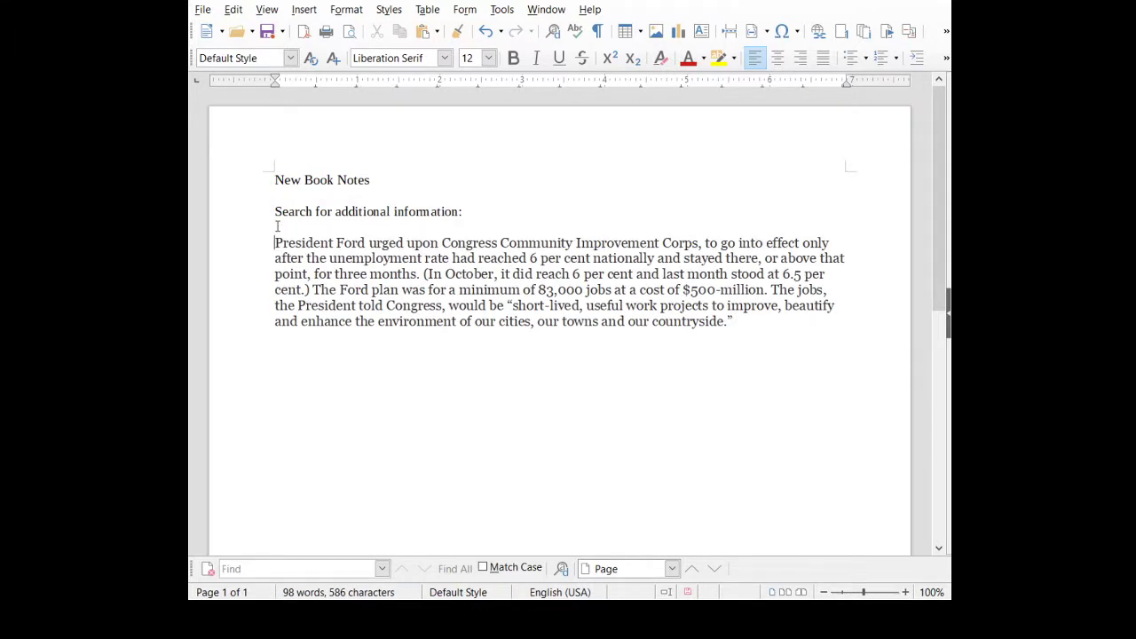
text(NYTimes 1974)
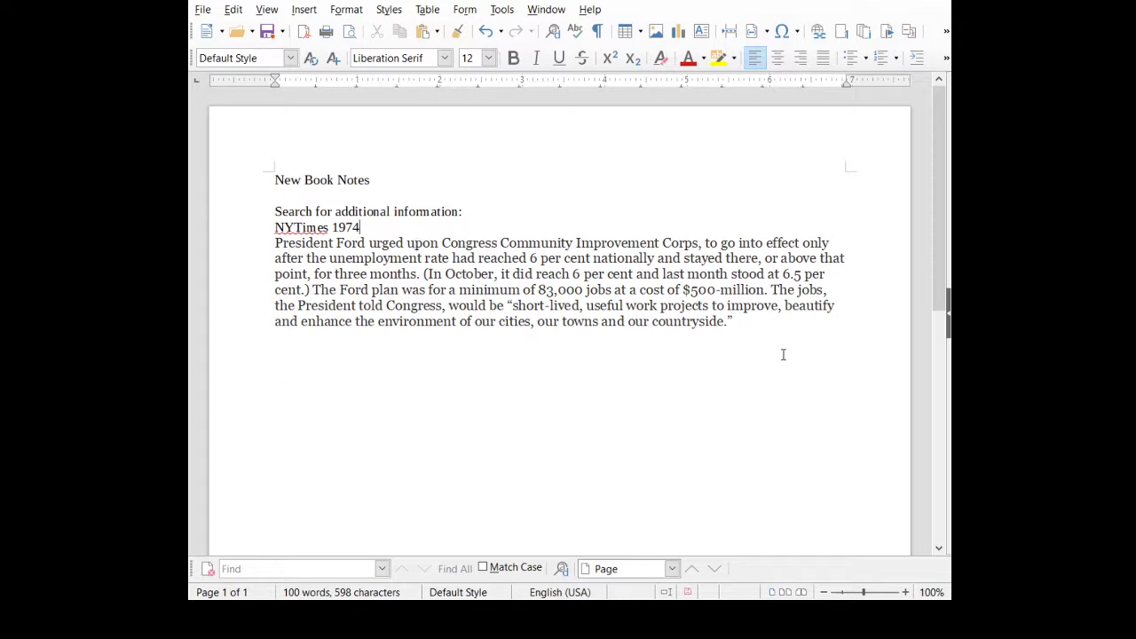
key(Return)
Write 'Greatest unemployment year was 1933; Greatest employment year during this decade 1944', fixing the 'decade' typo
text(Greatest unemployment year was 1)
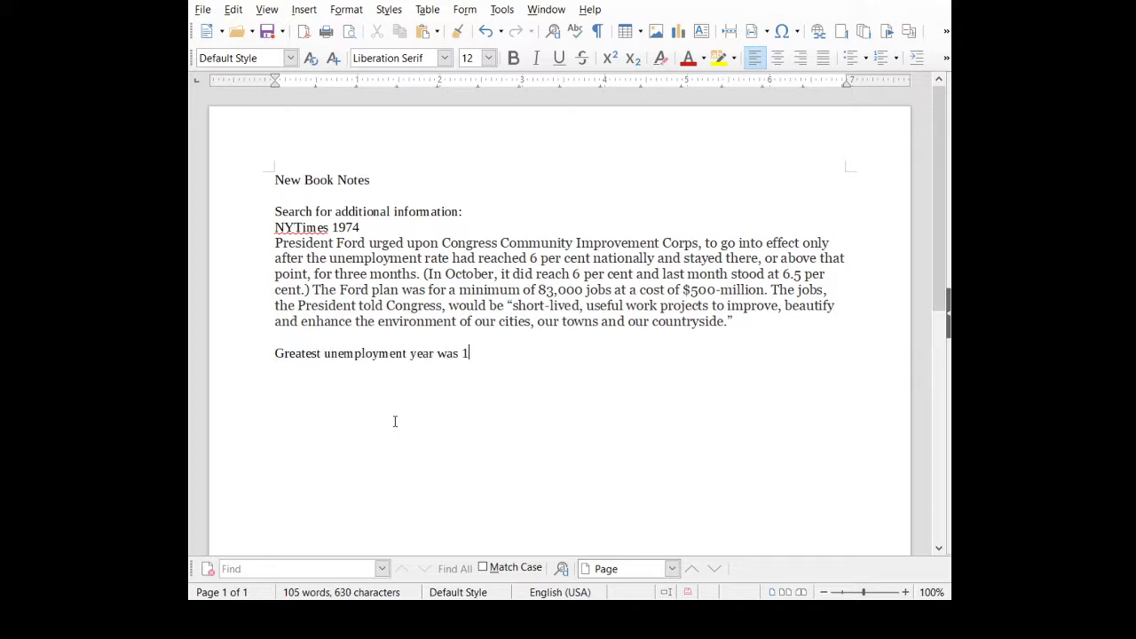
text(9)
text(33; )
text(Greatest employment year during this dec)
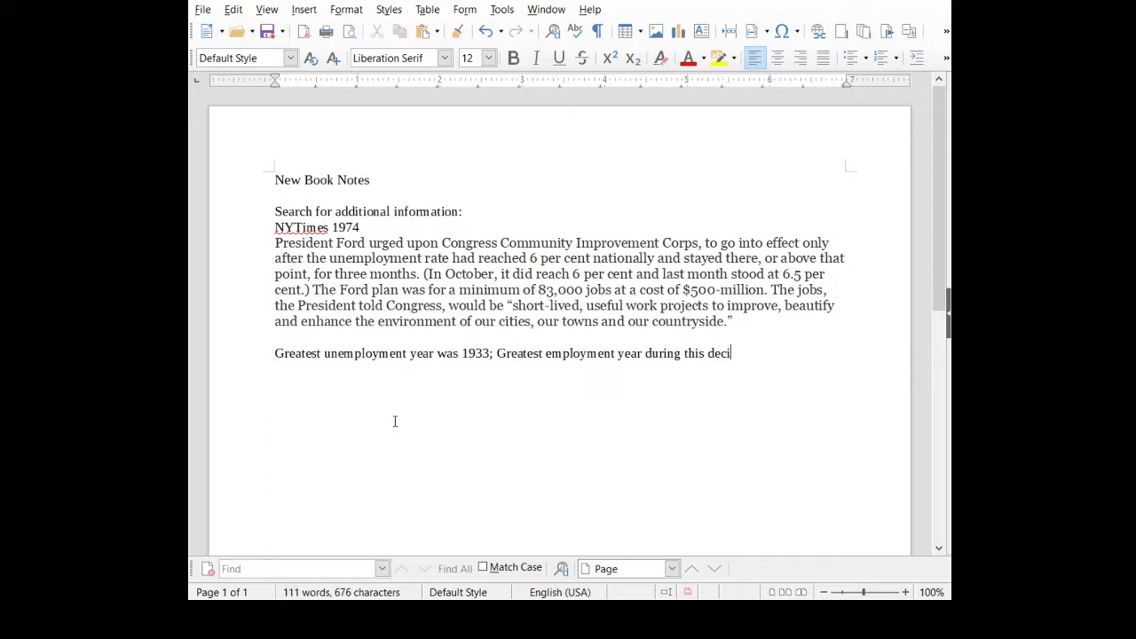
text(ad)
key(BackSpace)
key(BackSpace)
key(BackSpace)
text(c)
text(a)
text(de)
text(9)
key(BackSpace)
text(19)
text(44.)
key(Return)
Write 'Unemployment report spanning 1929 to 1945' followed by the pasted bls.gov report link
text(Unemployment report spanning 192)
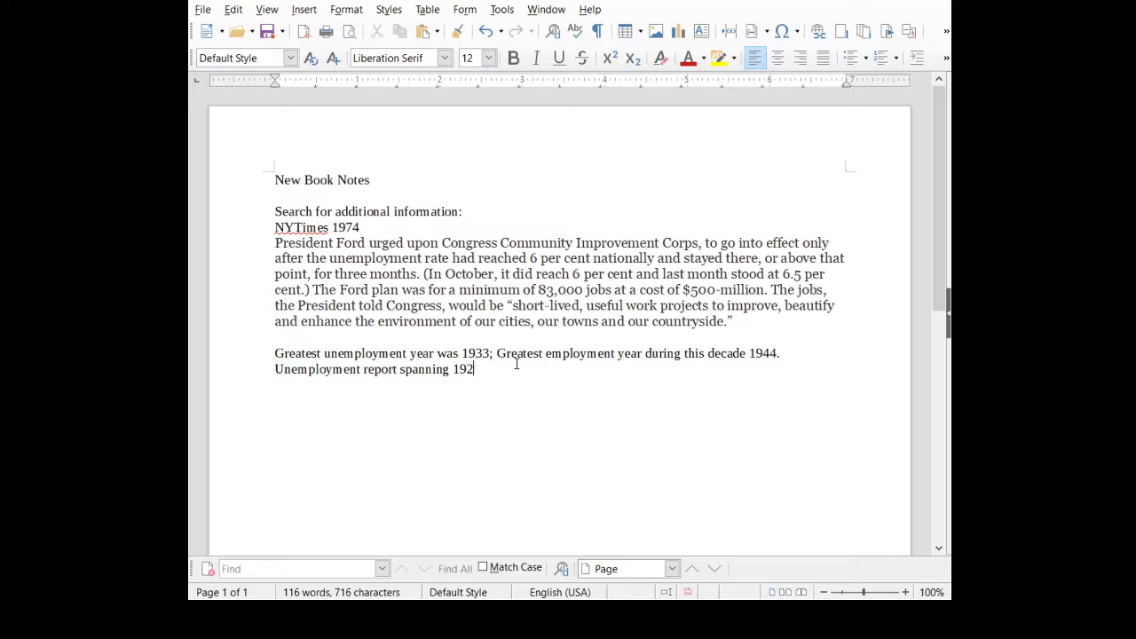
text(9 to )
text(195)
key(BackSpace)
text(45)
text(https://www.bls.gov/opub/mlr/1948/article/pdf/labor-force-employment-and-unemployment-1929-39-estimating-methods.pdf)
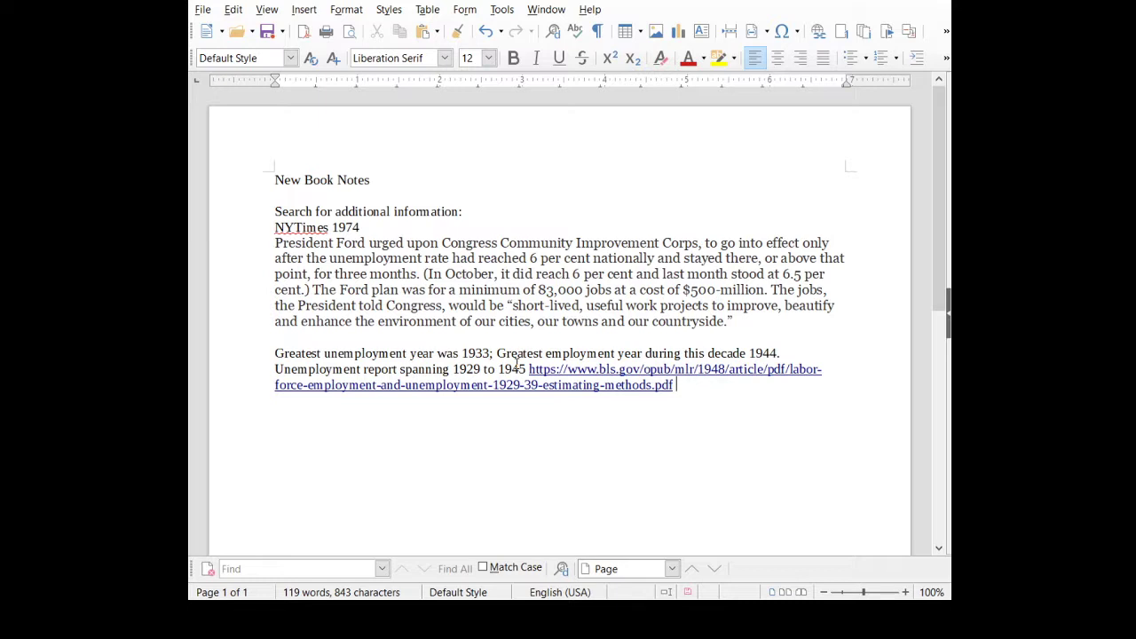
key(Return)
key(Return)
drag(442, 242, 702, 244)
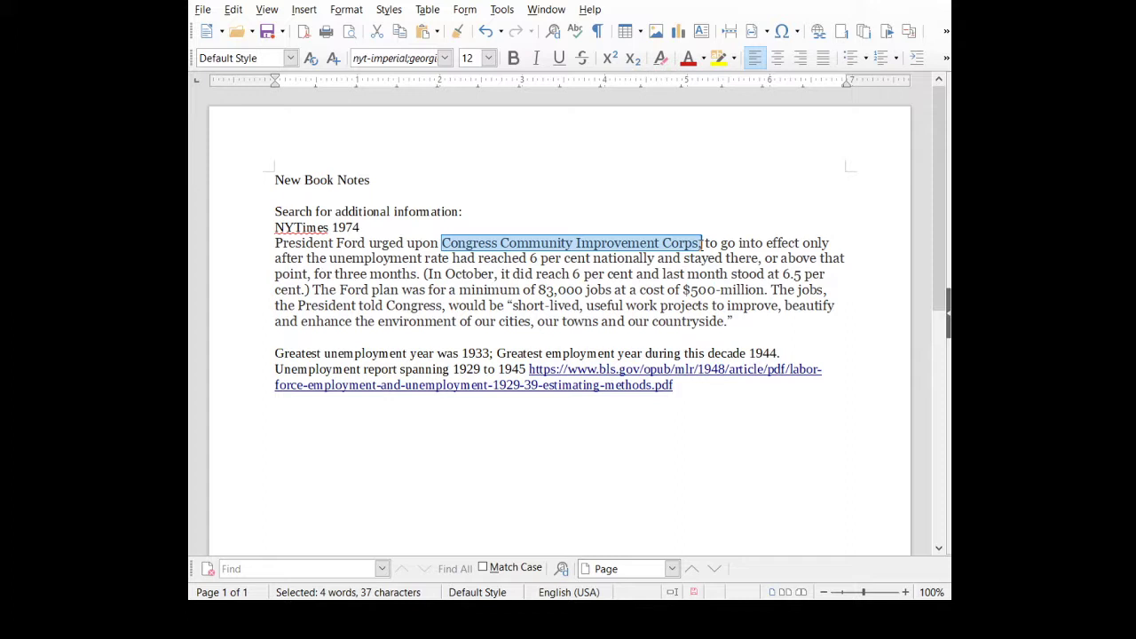
click(723, 280)
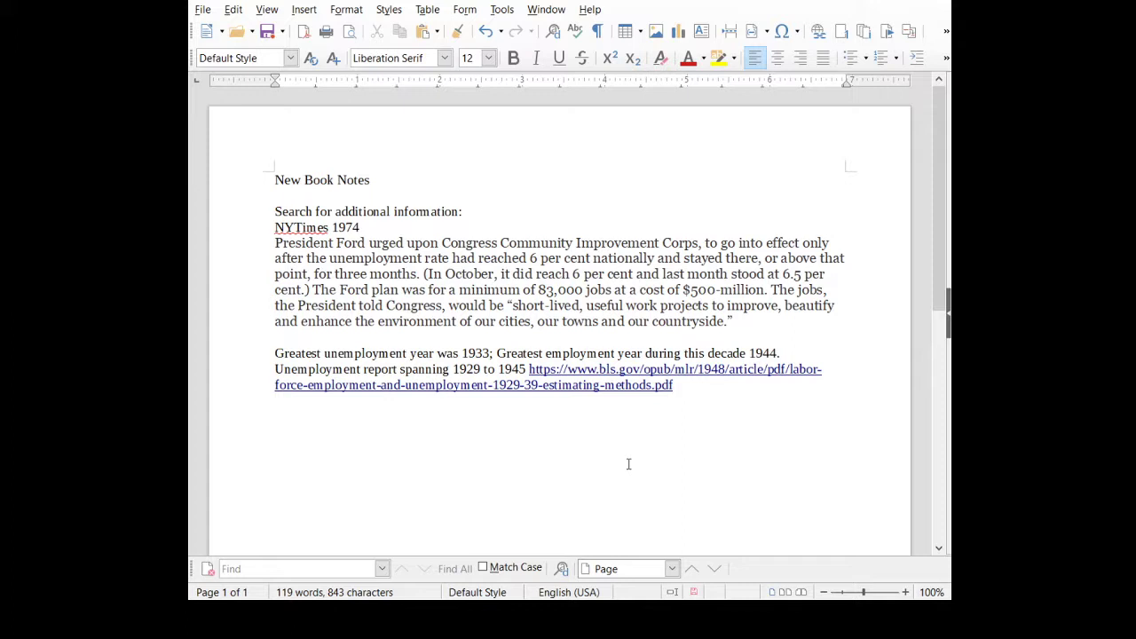
Type the heading 'New York Employment in 1933' below the bls.gov link
text(New York Un)
key(BackSpace)
key(BackSpace)
text(Employment)
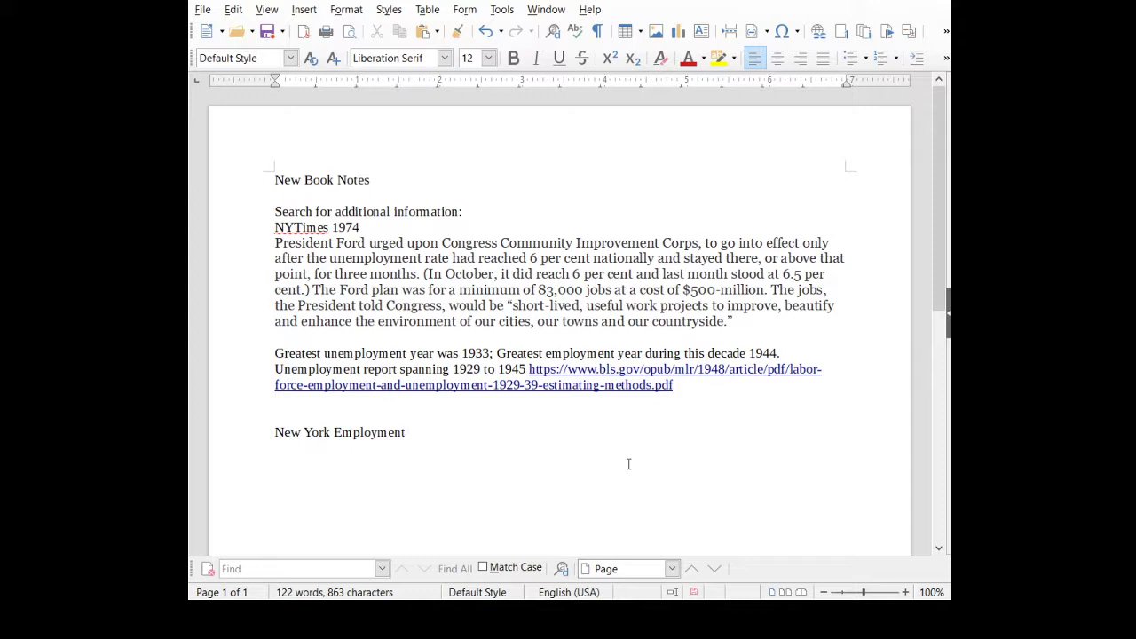
text( in 1933)
Start a new line reading 'New York Agragculture' under the employment heading
key(Return)
text(Newy)
key(BackSpace)
key(BackSpace)
text(York Agragculture)
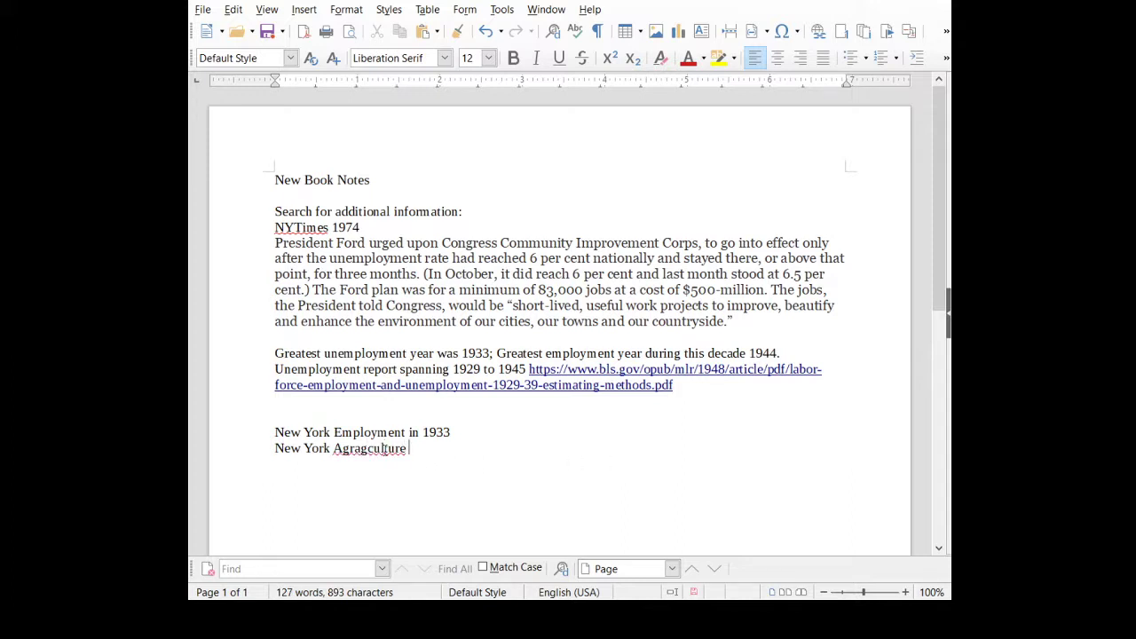
Replace the misspelled 'Agragculture' with 'Agriculture in 1933'
double_click(387, 450)
text(Agriculture )
text(in 1933)
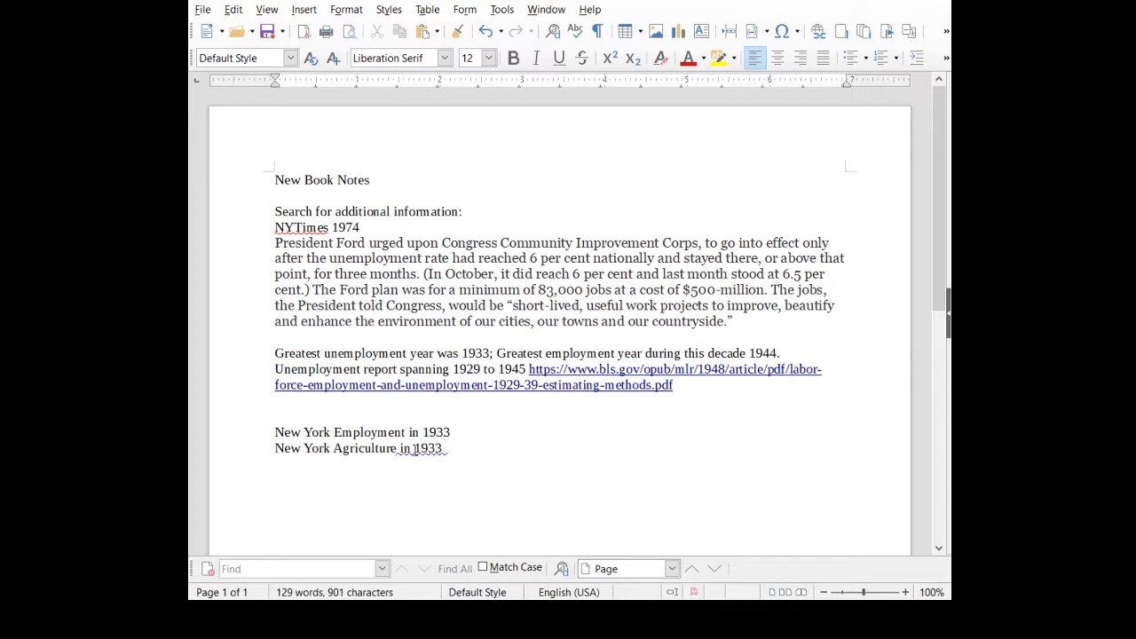